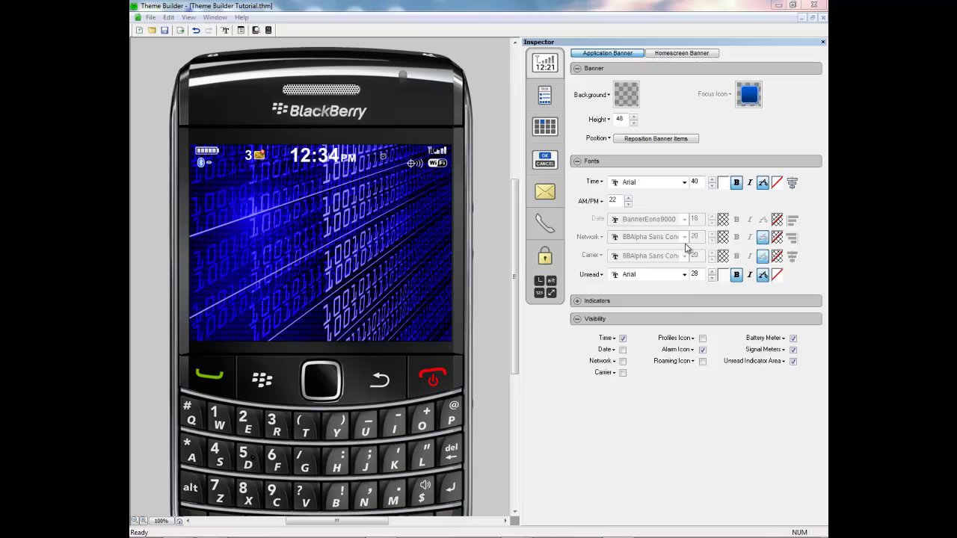
- Bring up the Homescreen Banner settings
left_click(687, 53)
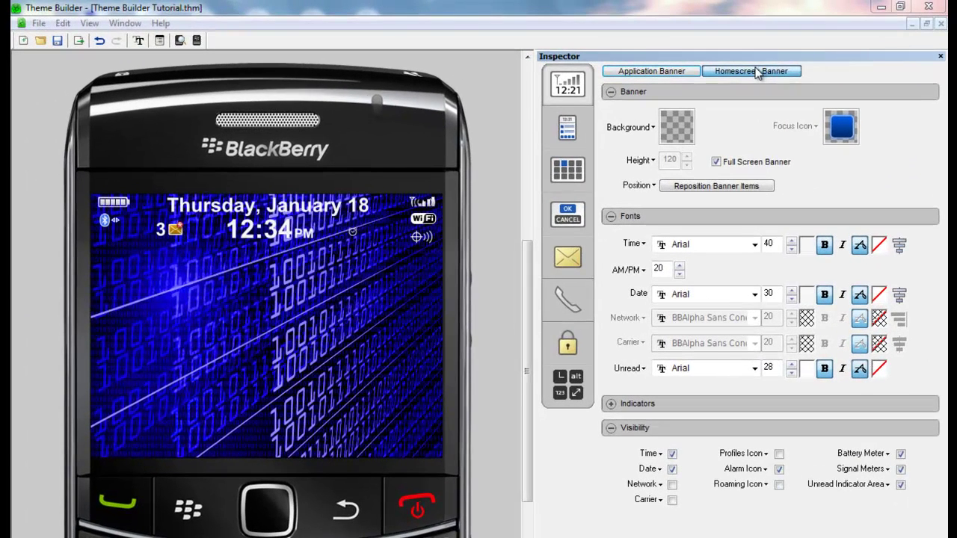
left_click(668, 71)
left_click(725, 73)
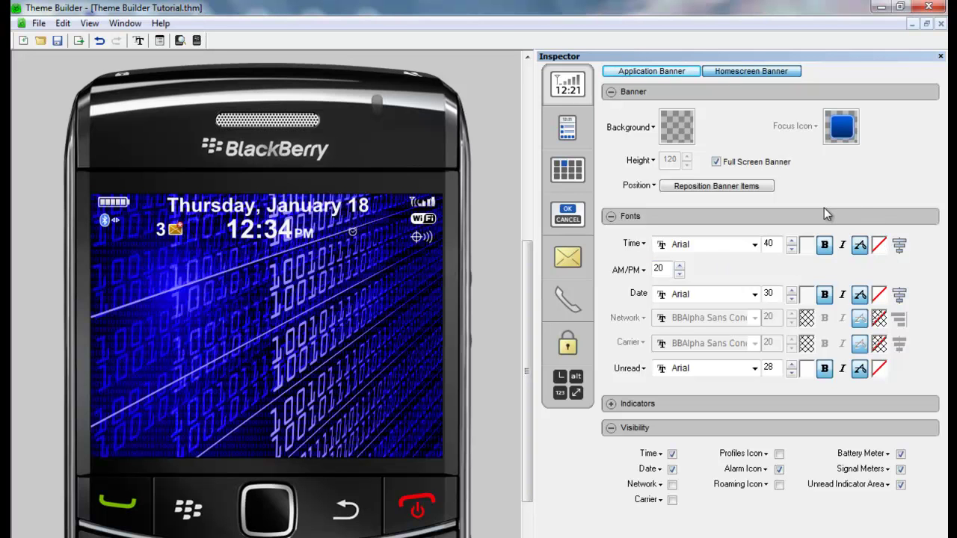
- Set the homescreen banner's Time font colour to a dark blue sampled from the wallpaper
left_click(808, 247)
left_click_drag(834, 253, 744, 250)
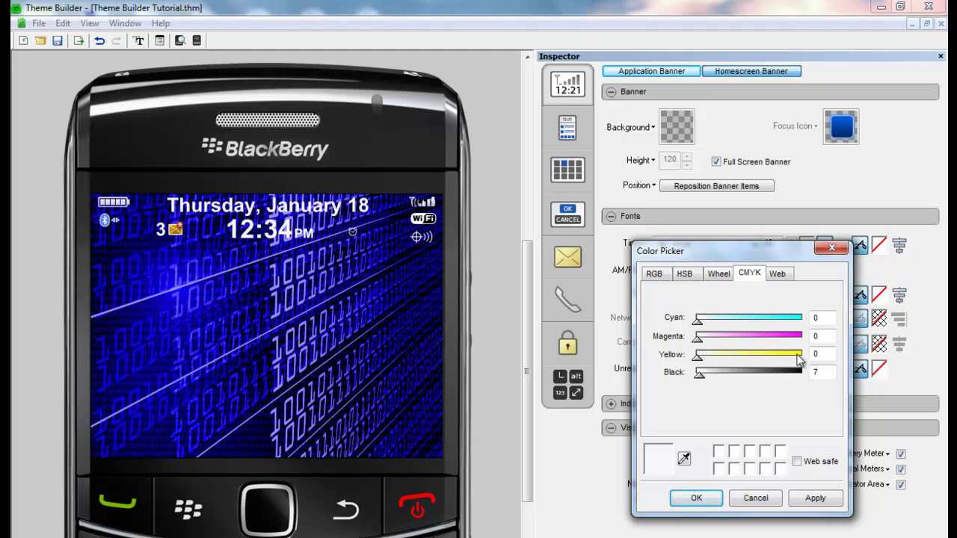
left_click(717, 274)
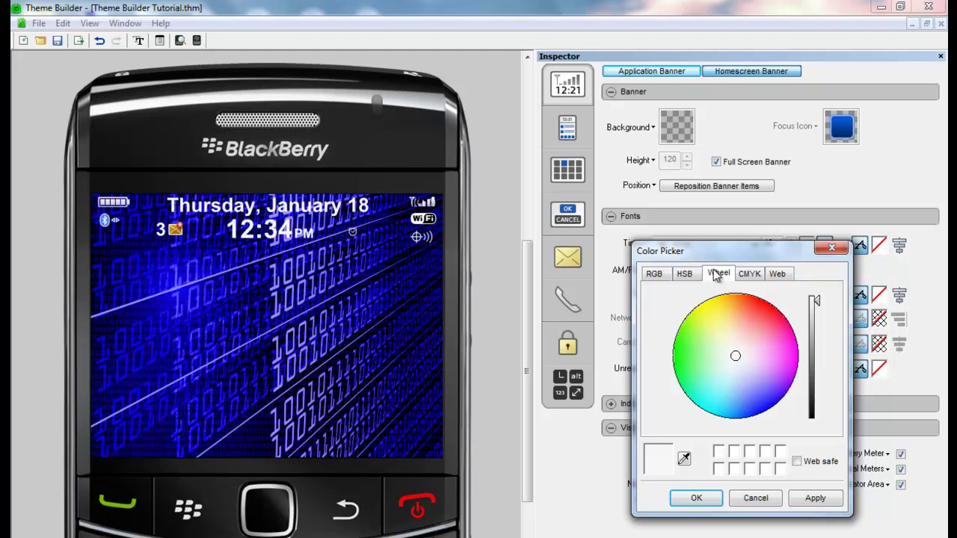
left_click(751, 275)
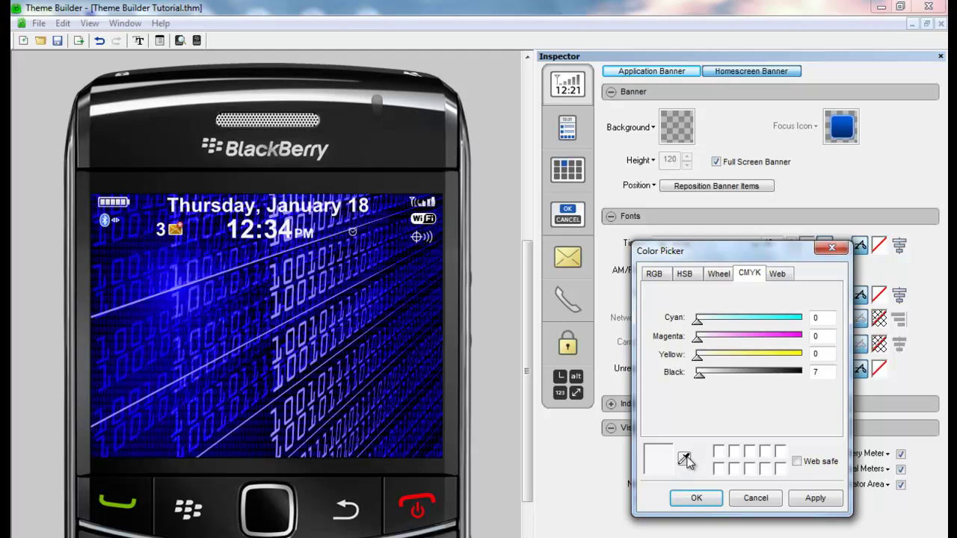
left_click(687, 460)
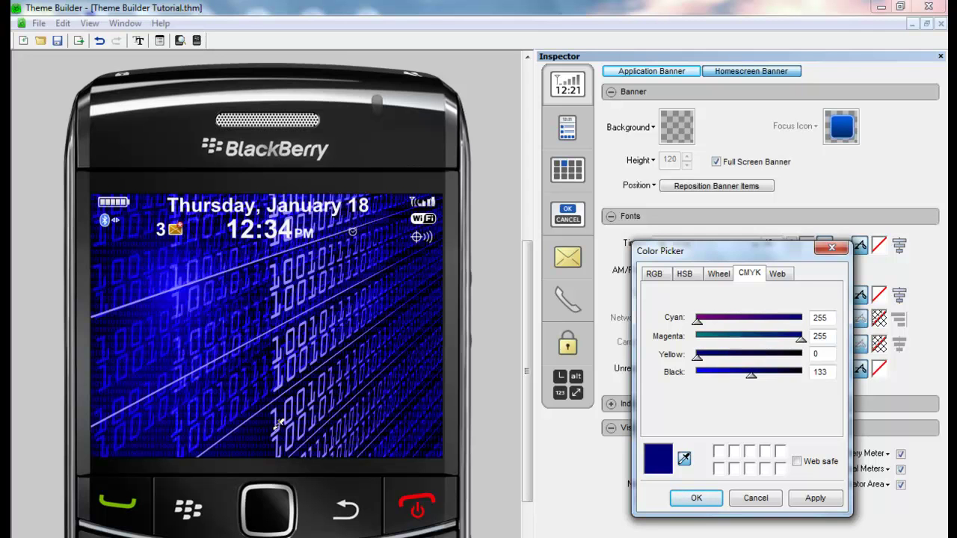
left_click(275, 426)
left_click(693, 499)
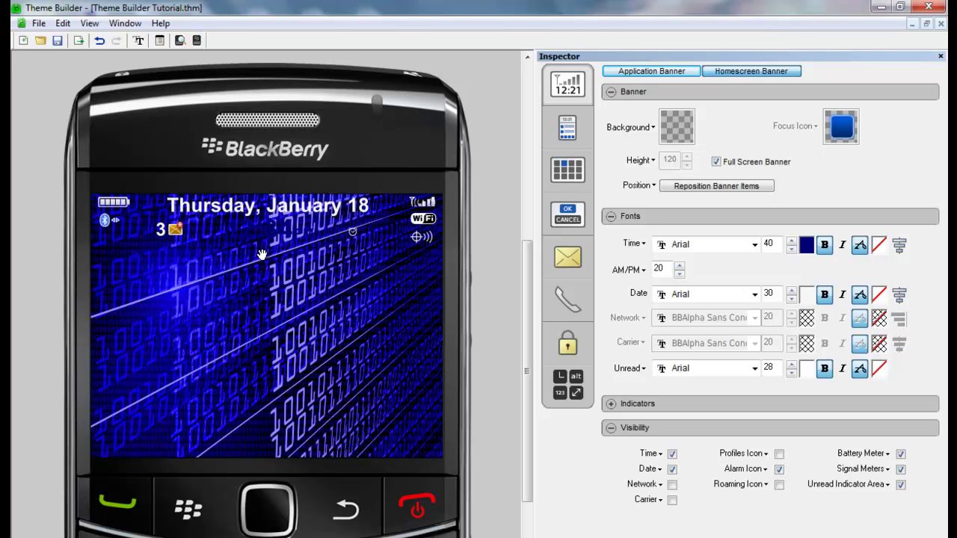
- Give the homescreen banner's Time font a white outline
left_click(880, 247)
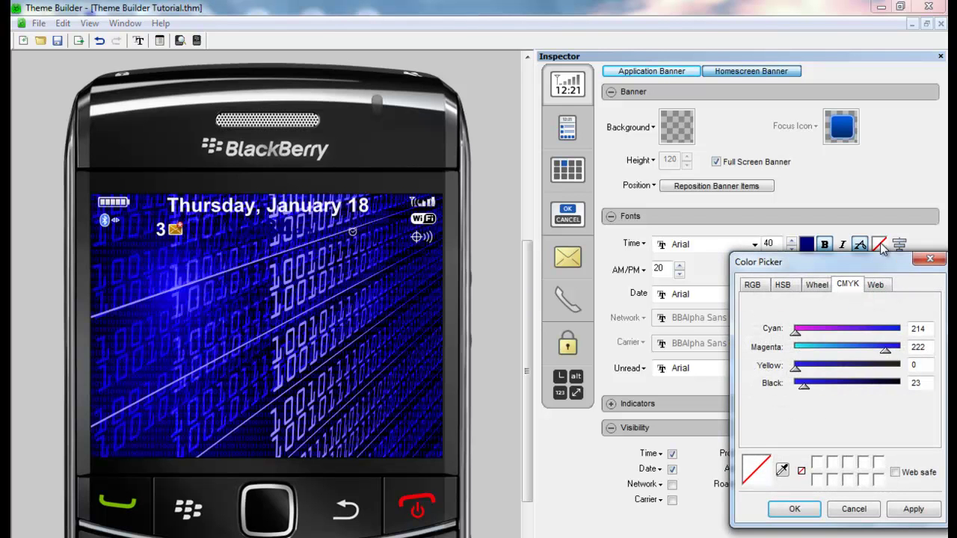
left_click(818, 465)
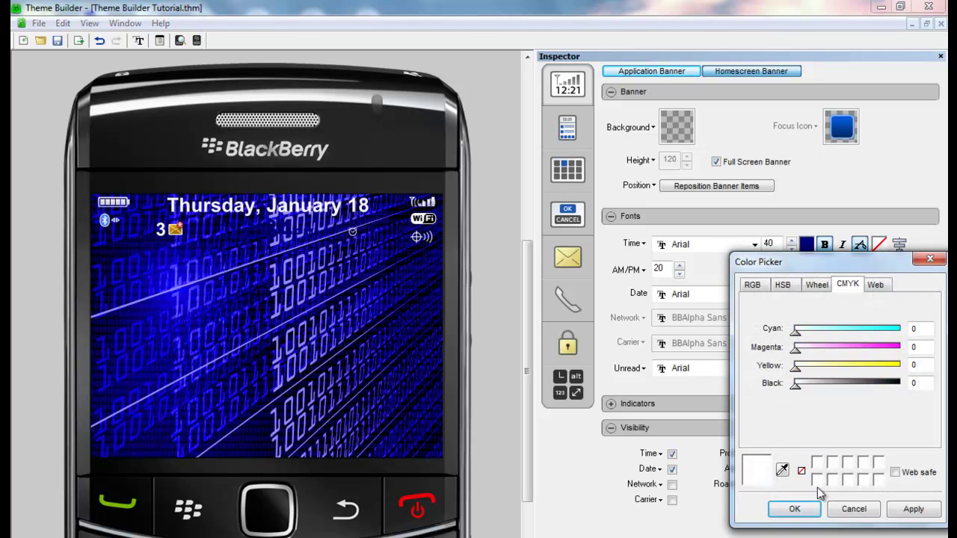
left_click(795, 509)
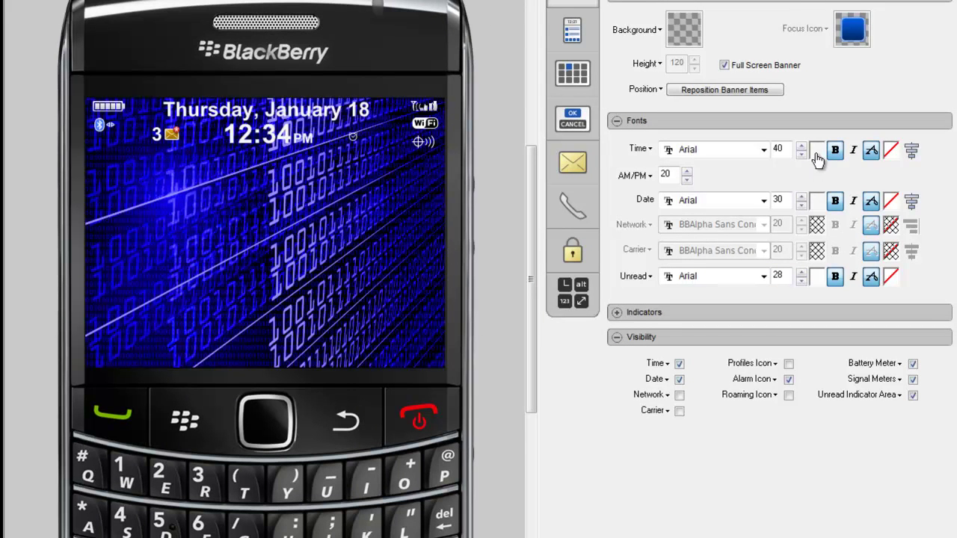
- Set the homescreen banner's Time font outline to a dark blue sampled from the wallpaper, CMYK 217, 228, 0, 137
left_click(890, 151)
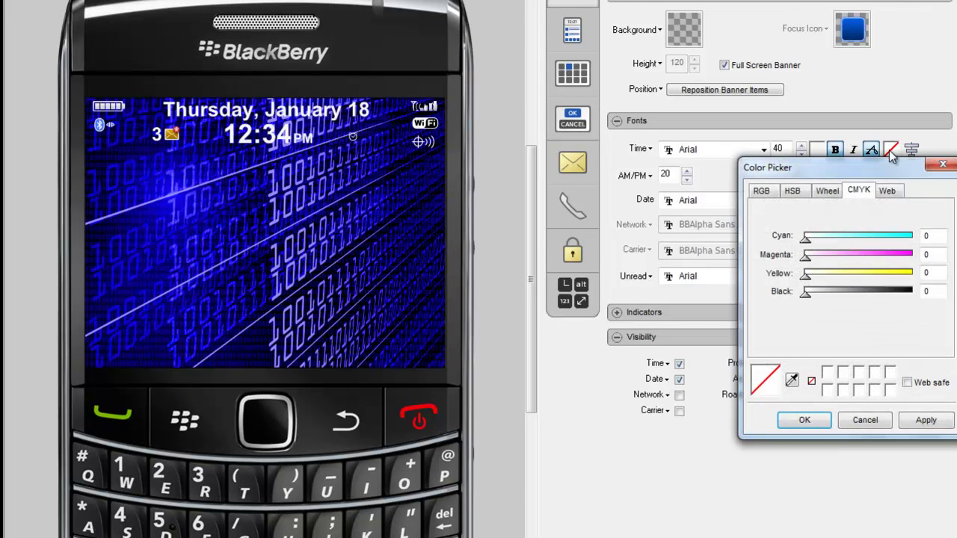
left_click(791, 381)
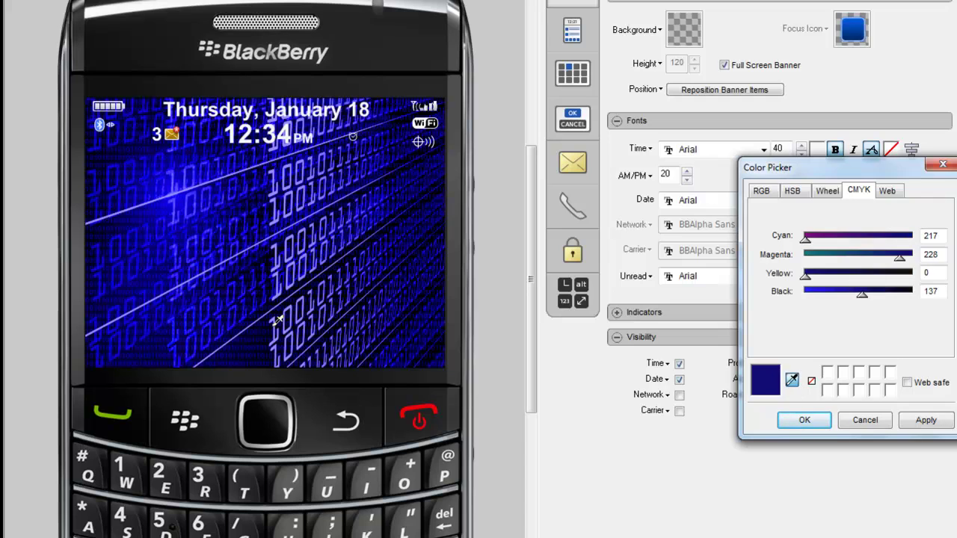
left_click(275, 323)
left_click(803, 421)
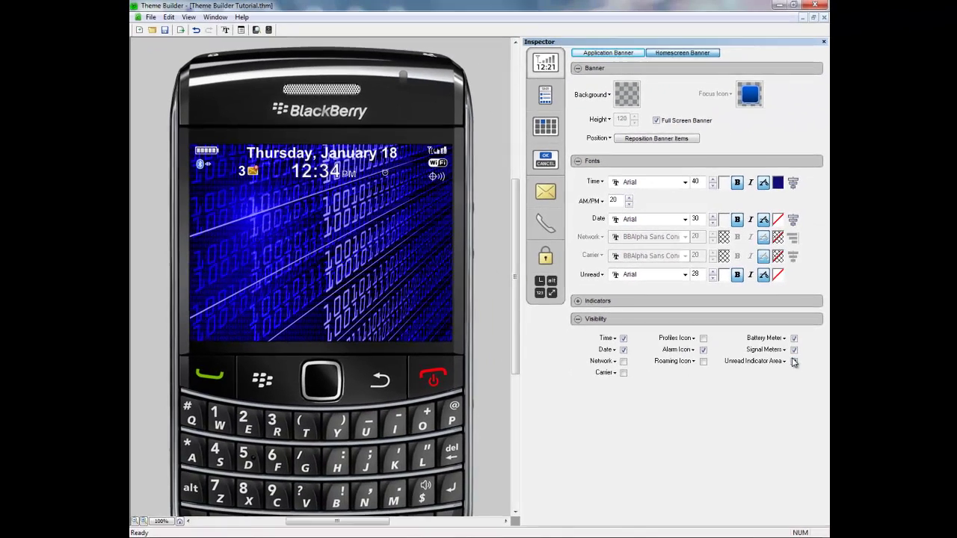
- Set the homescreen banner's Date font outline to the dark blue sampled from the Time outline swatch
left_click(778, 222)
left_click_drag(779, 239, 667, 257)
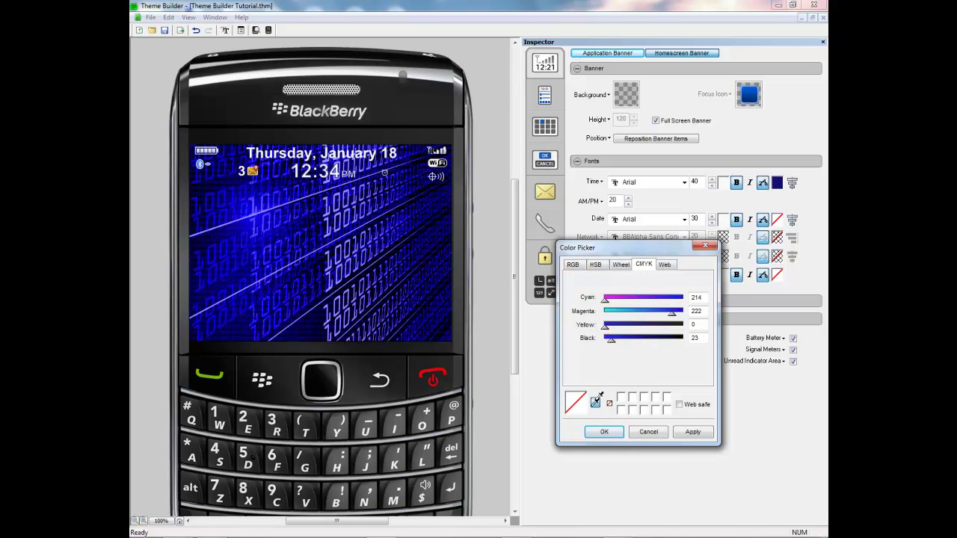
left_click(596, 400)
left_click(778, 182)
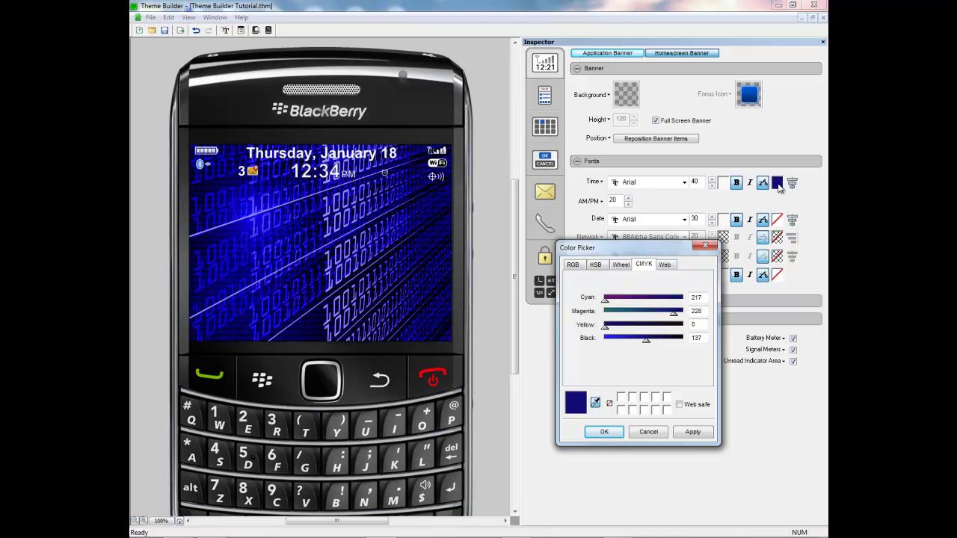
left_click(604, 432)
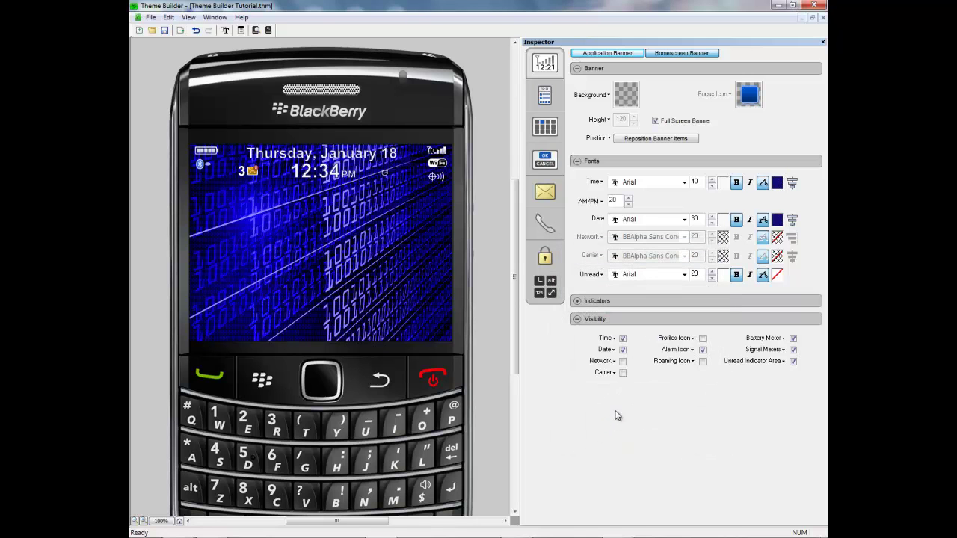
- Set the homescreen banner's Unread font outline to the dark blue sampled from the Date outline swatch
left_click(776, 276)
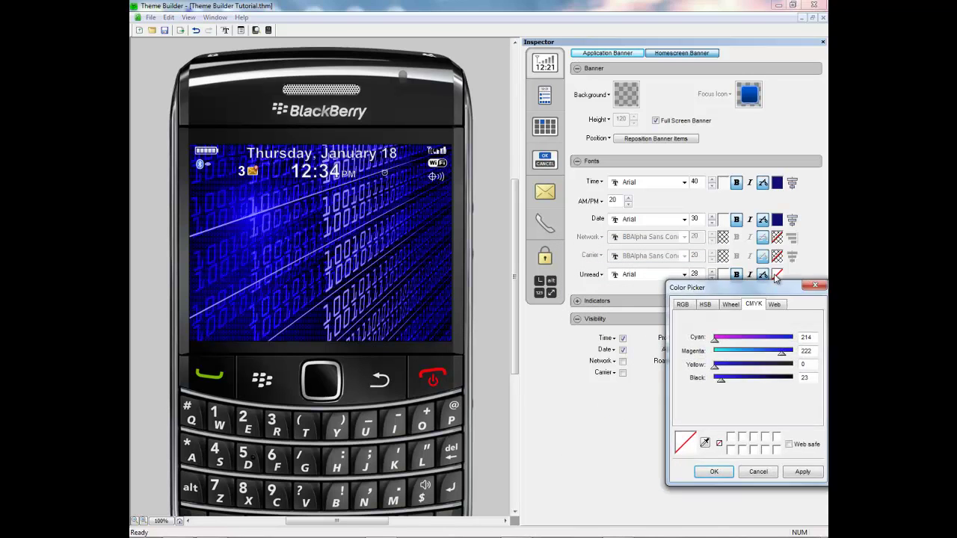
left_click_drag(747, 289, 619, 261)
left_click(577, 415)
left_click(777, 221)
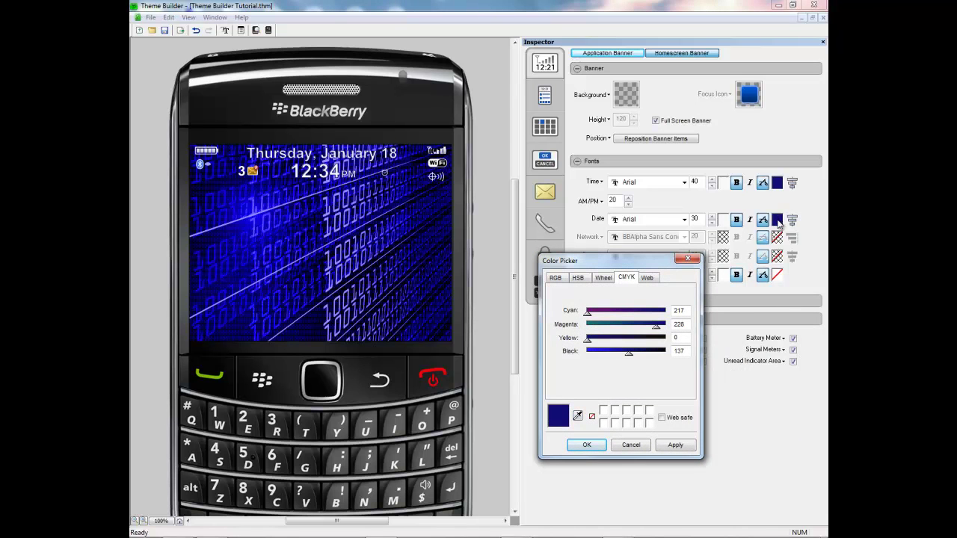
left_click(588, 445)
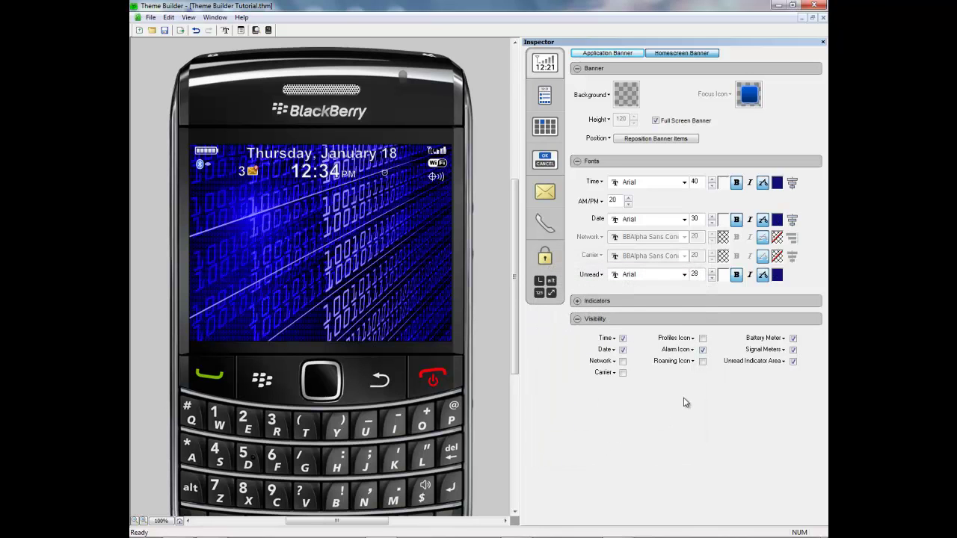
- Look up the HSB values of the homescreen banner's Time outline colour and cancel without changing it
left_click(778, 183)
left_click_drag(770, 200, 658, 199)
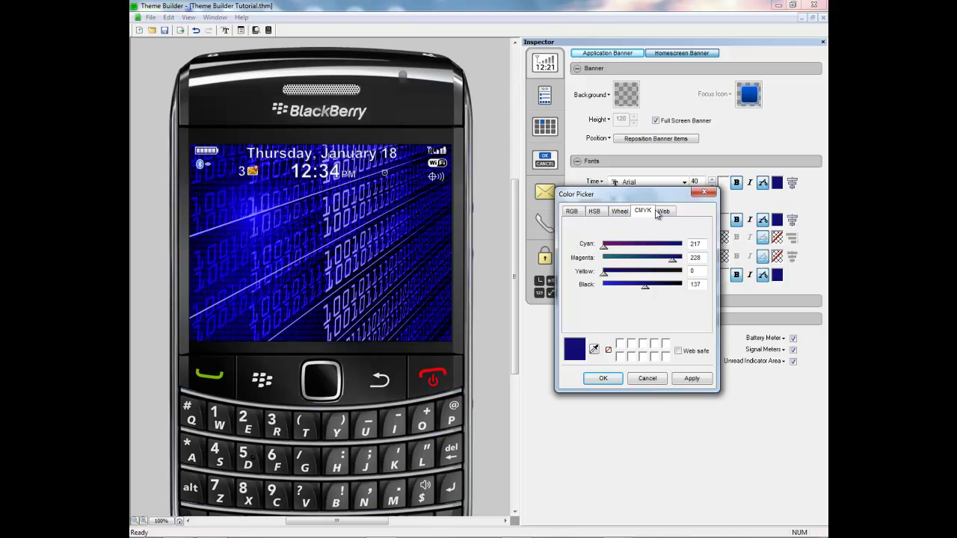
left_click(595, 213)
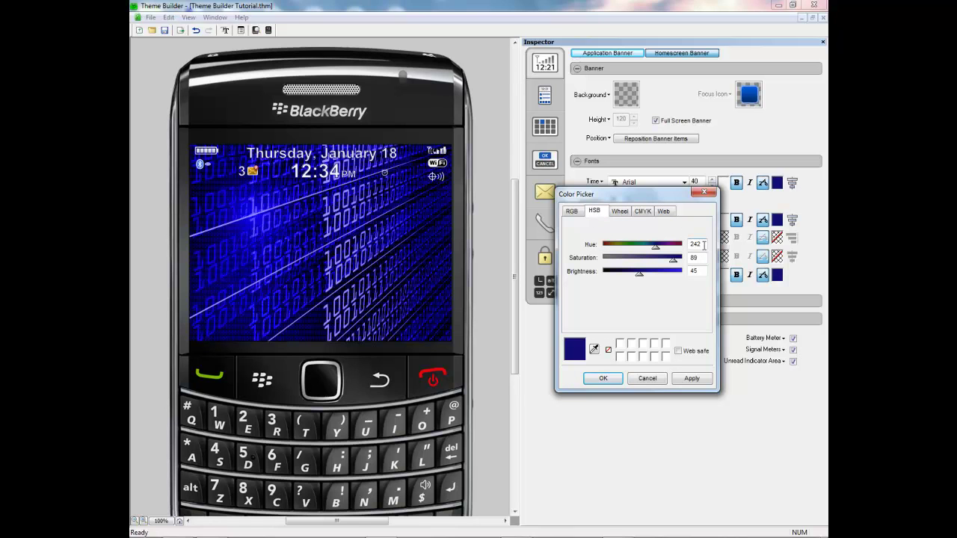
left_click(647, 378)
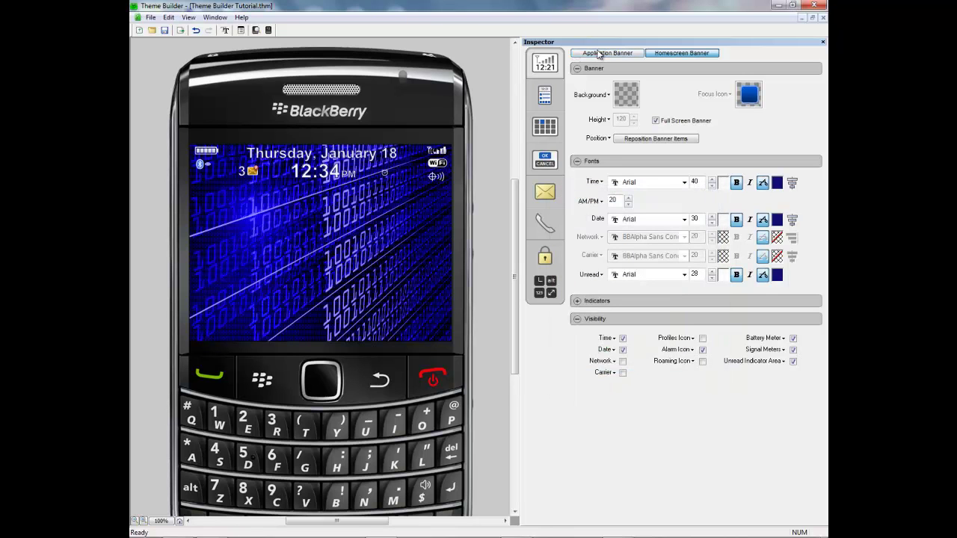
- Recheck the HSB values of the homescreen banner's Time outline and switch to the Application Banner settings
left_click(598, 53)
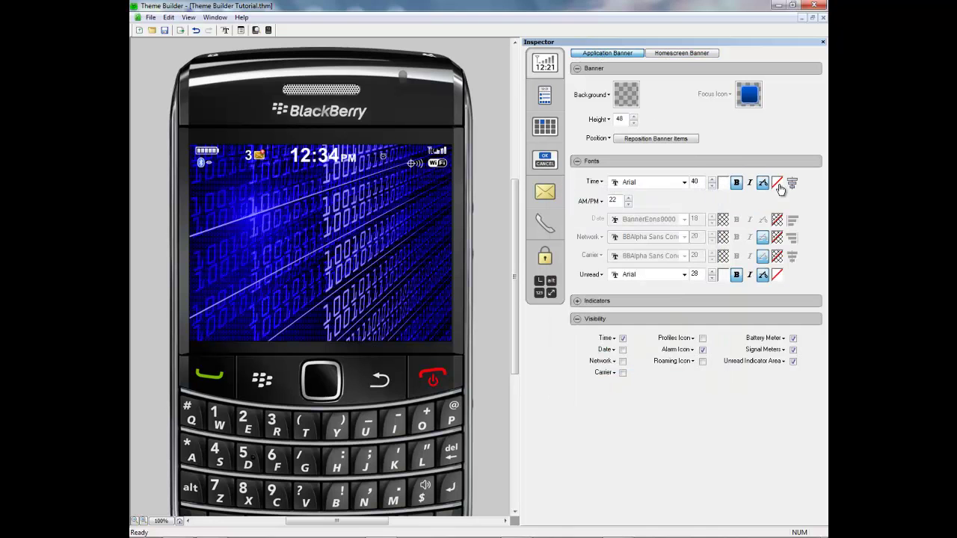
left_click(681, 54)
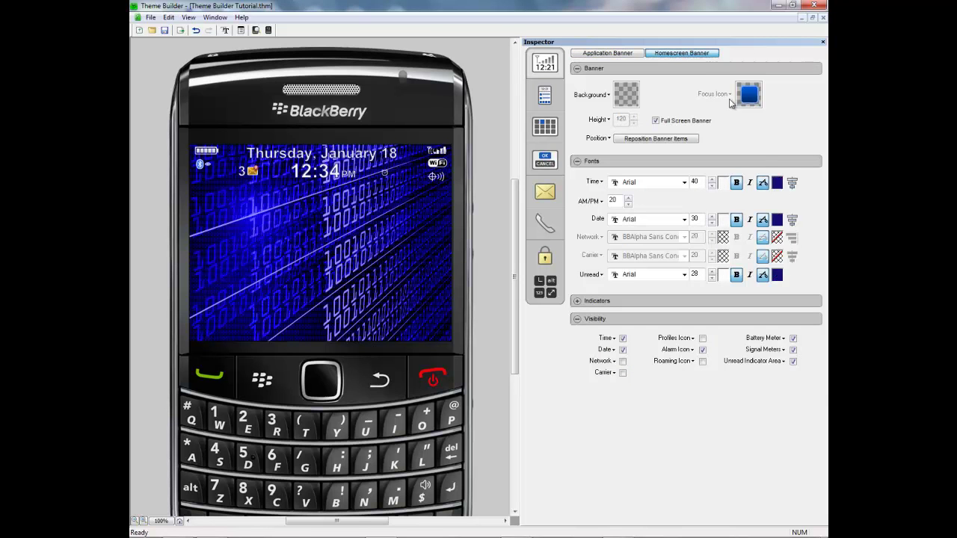
left_click(777, 184)
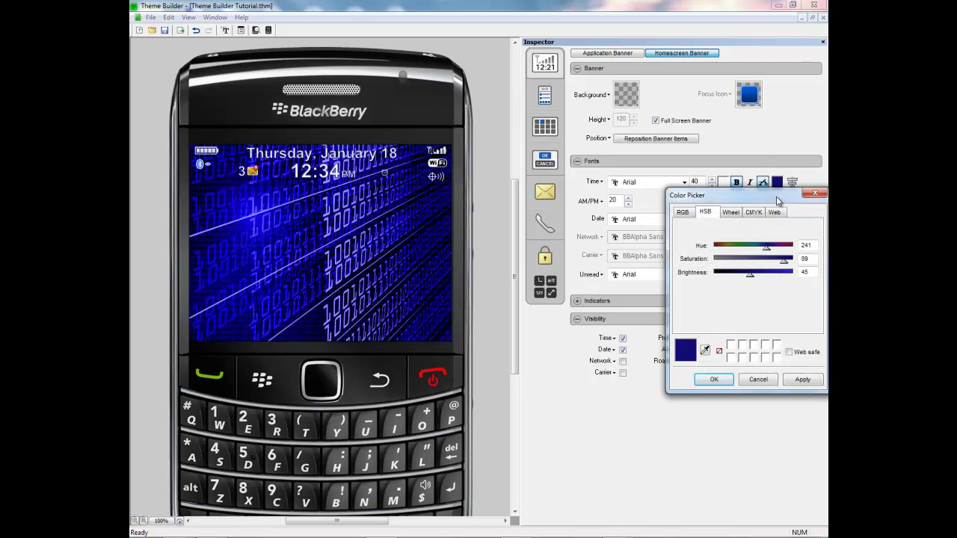
left_click_drag(776, 197, 706, 183)
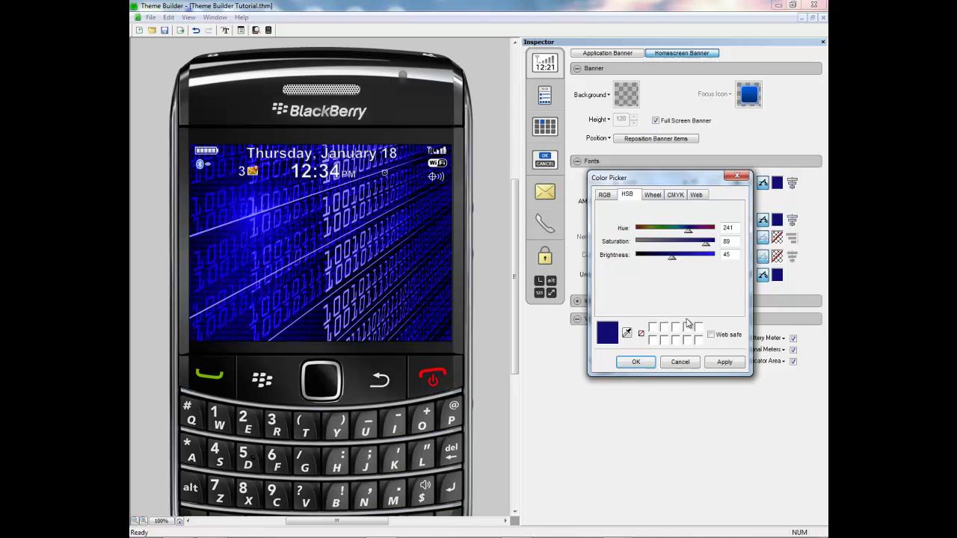
left_click(687, 362)
left_click(607, 53)
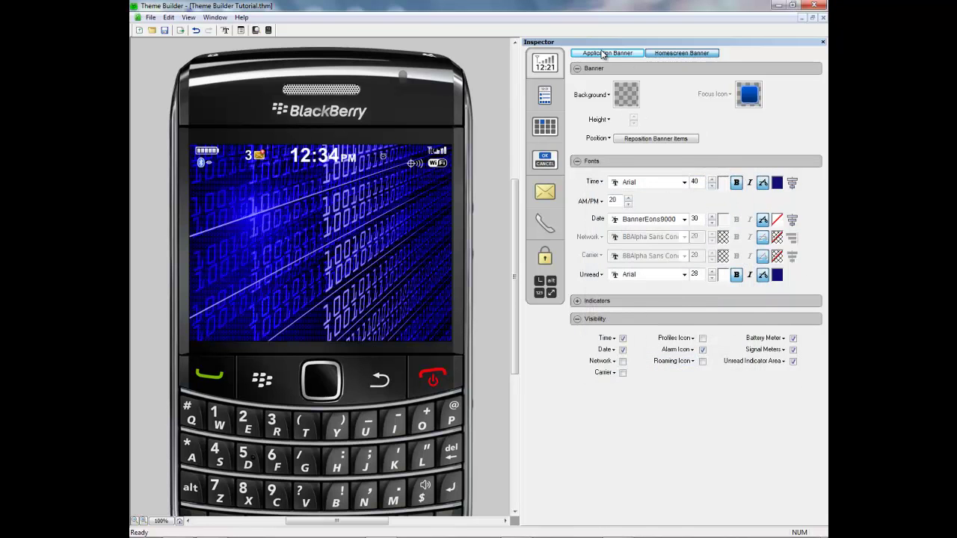
- Try to apply the colour picker's preset HSB colour to the application banner's Time font outline
left_click(777, 183)
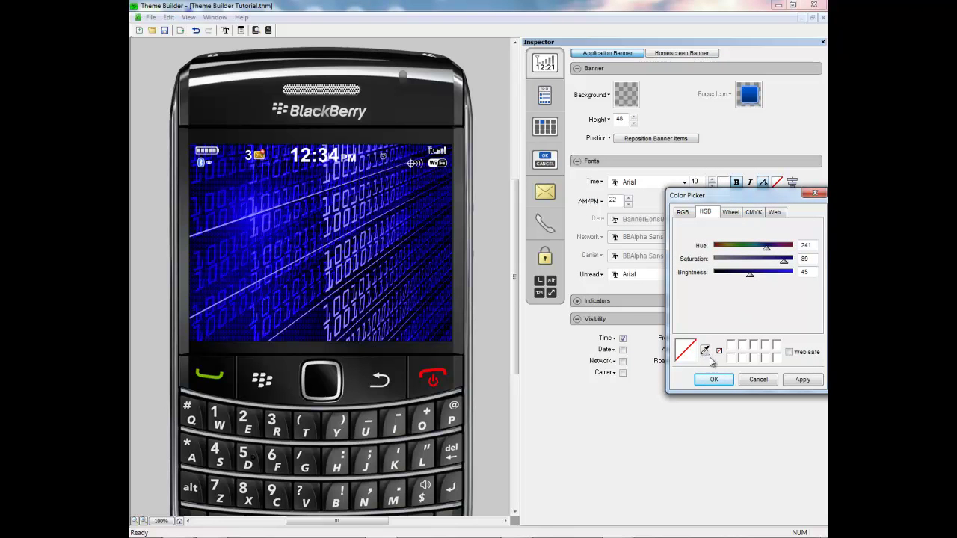
left_click(797, 382)
left_click(713, 379)
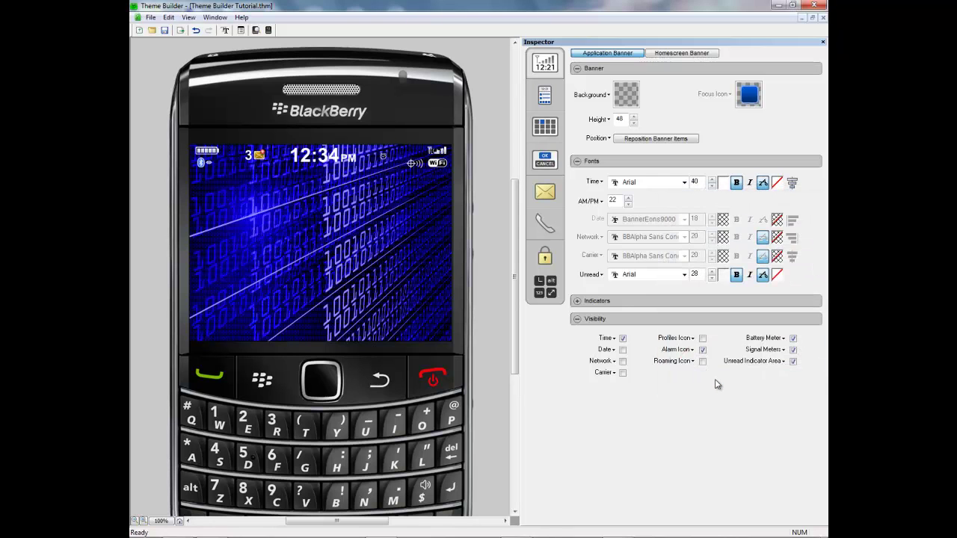
- Set the application banner's Time font outline to dark blue with hue about 241, saturation 89 and brightness 45
left_click(777, 184)
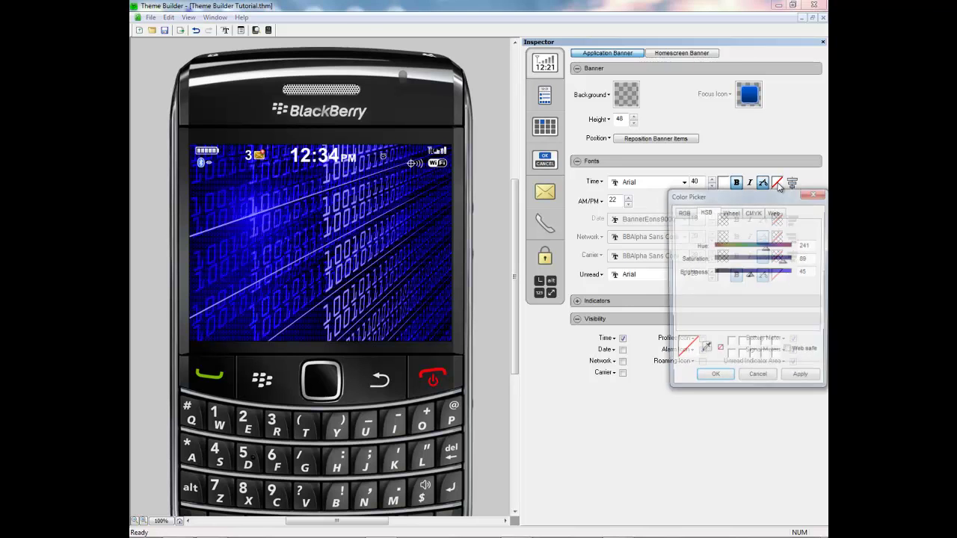
left_click(767, 250)
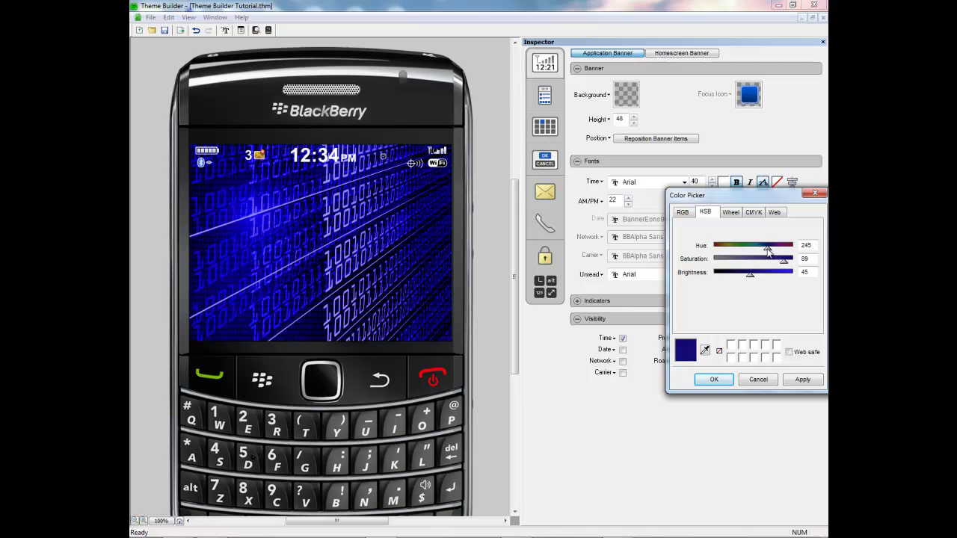
left_click_drag(767, 251, 769, 251)
left_click(715, 381)
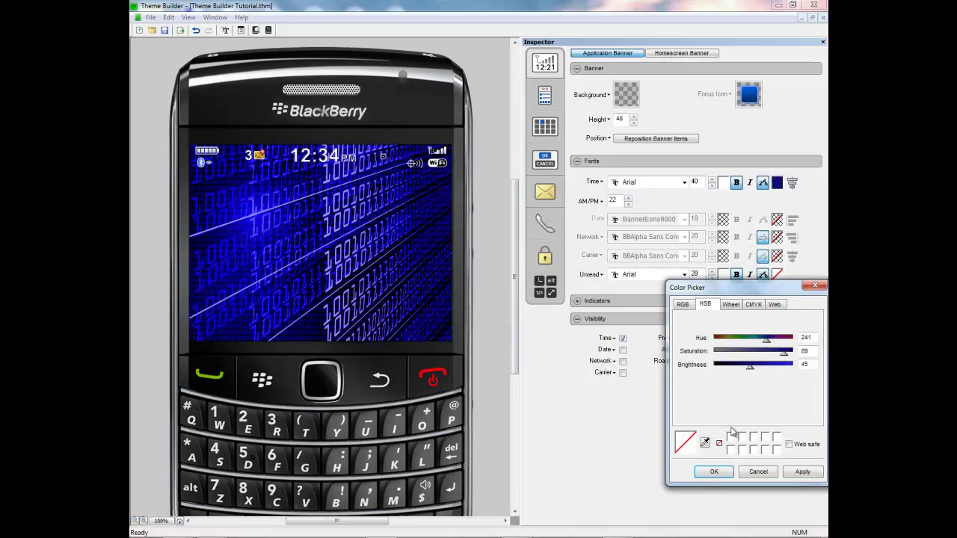
- Set the application banner's Unread font outline to the blue sampled from the Time outline swatch, and return to the Homescreen Banner settings
left_click(705, 442)
left_click(777, 181)
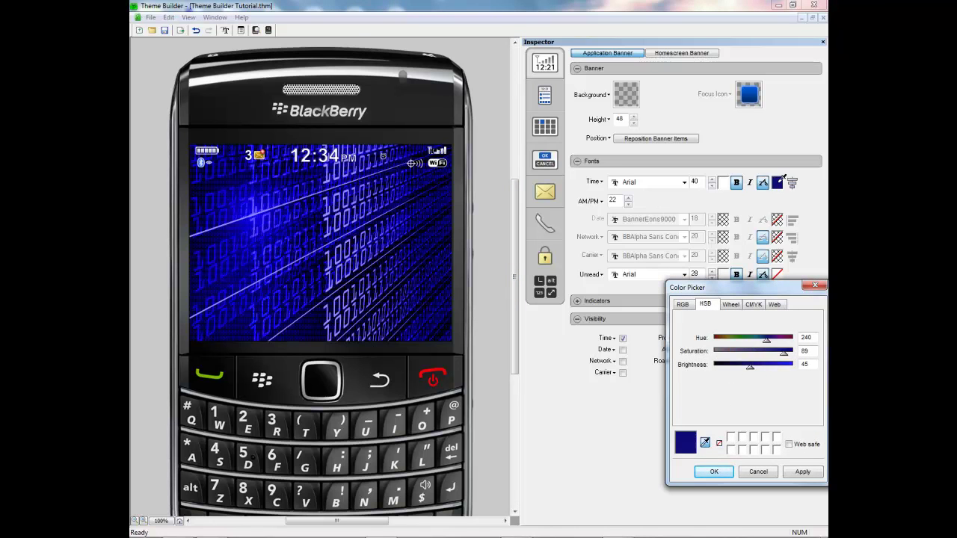
key("Return")
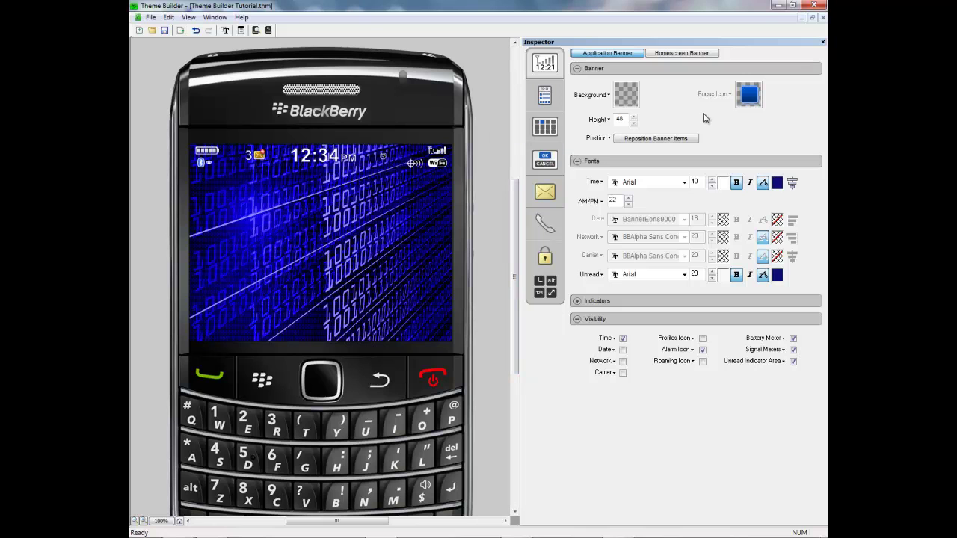
left_click(682, 56)
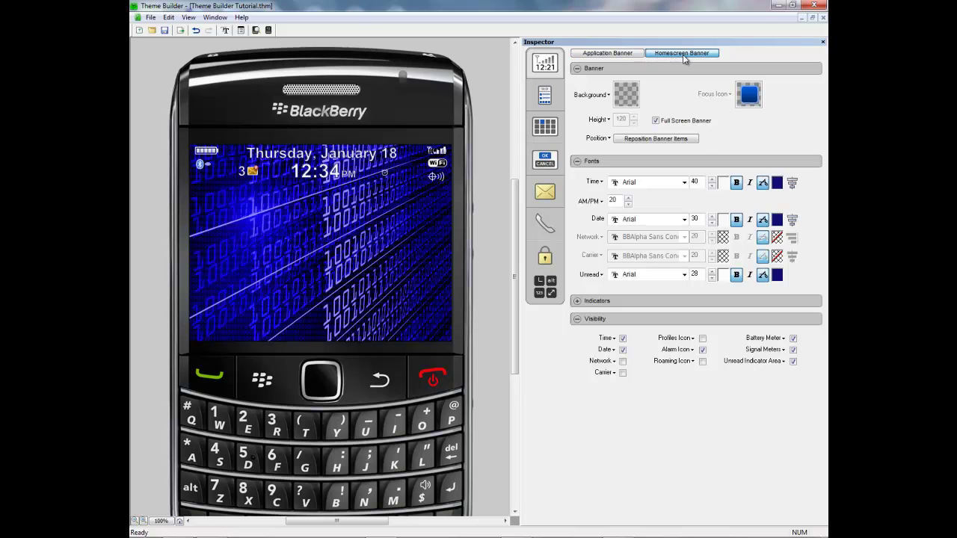
- Show the homescreen banner's indicator settings and browse for a battery meter image in the Precision 5.0 Light Blue 480 x 320 folder
left_click(577, 162)
left_click(576, 181)
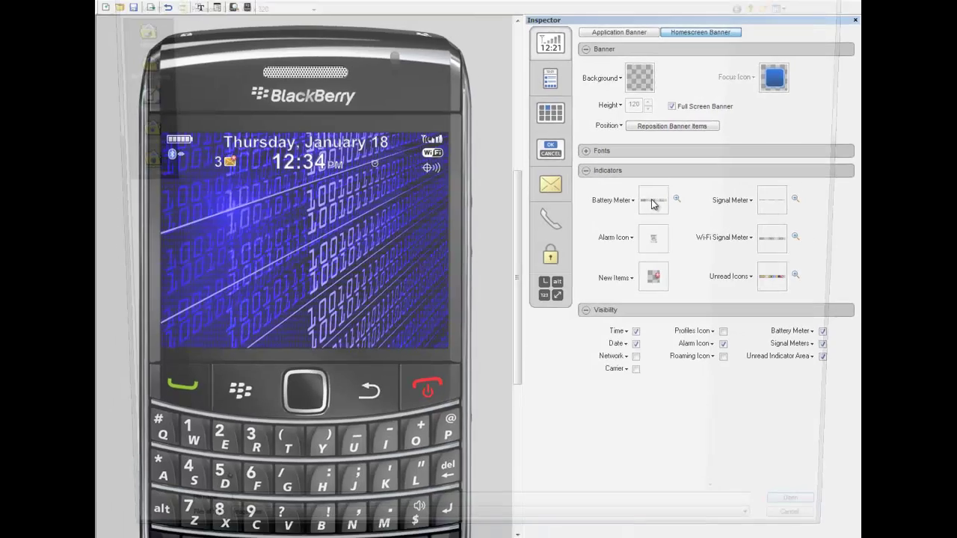
left_click(692, 187)
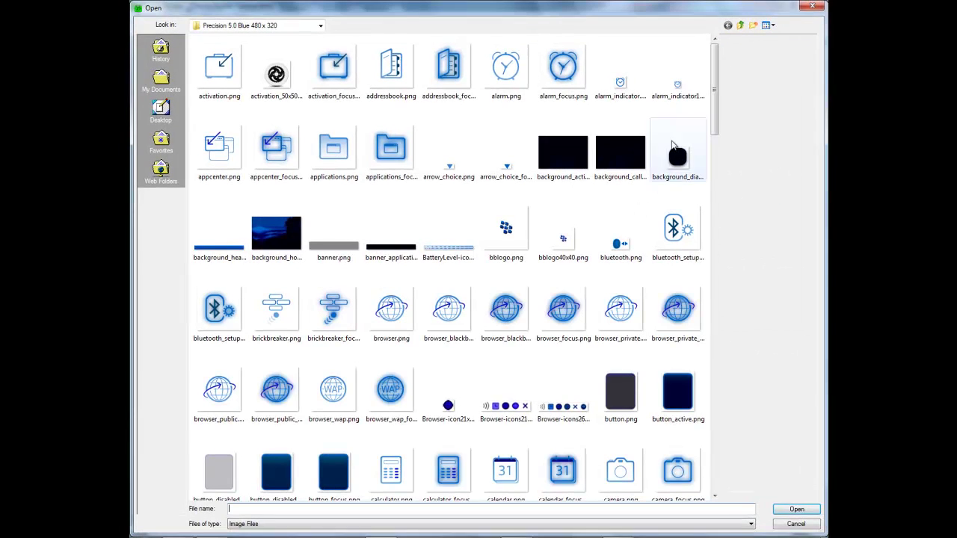
left_click(320, 25)
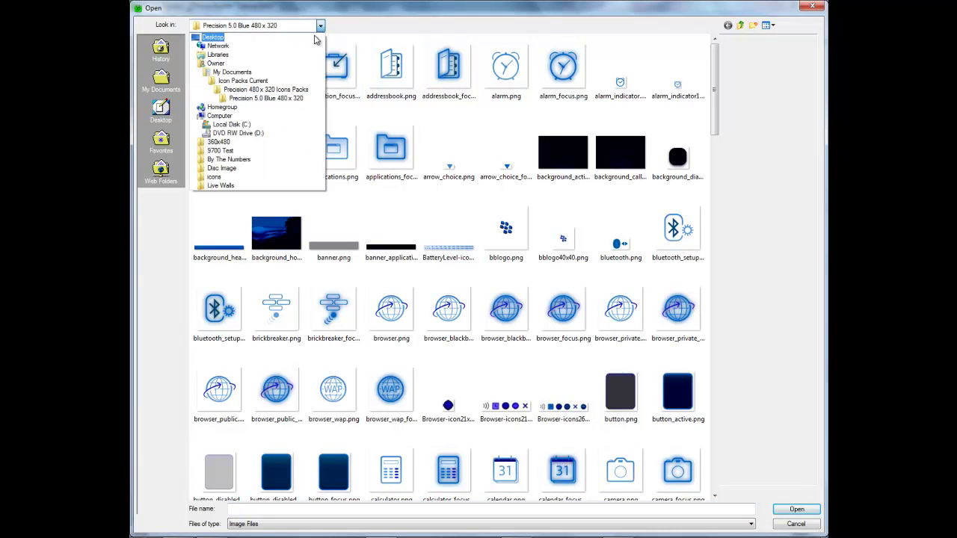
left_click(310, 81)
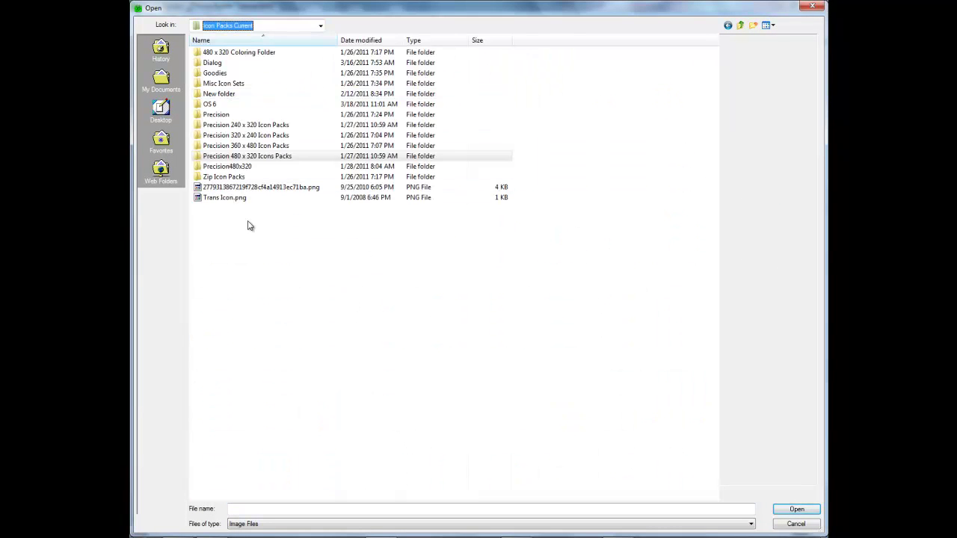
double_click(270, 157)
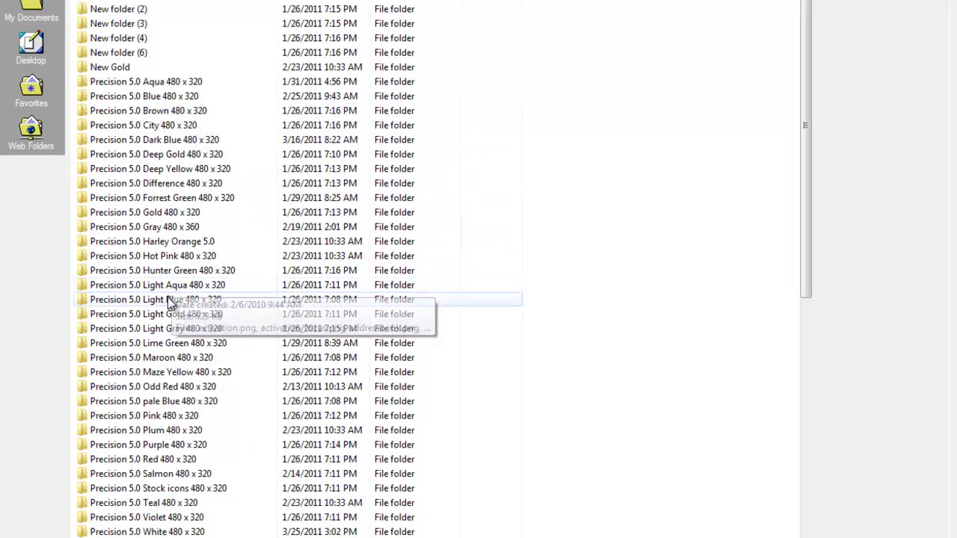
left_click(169, 301)
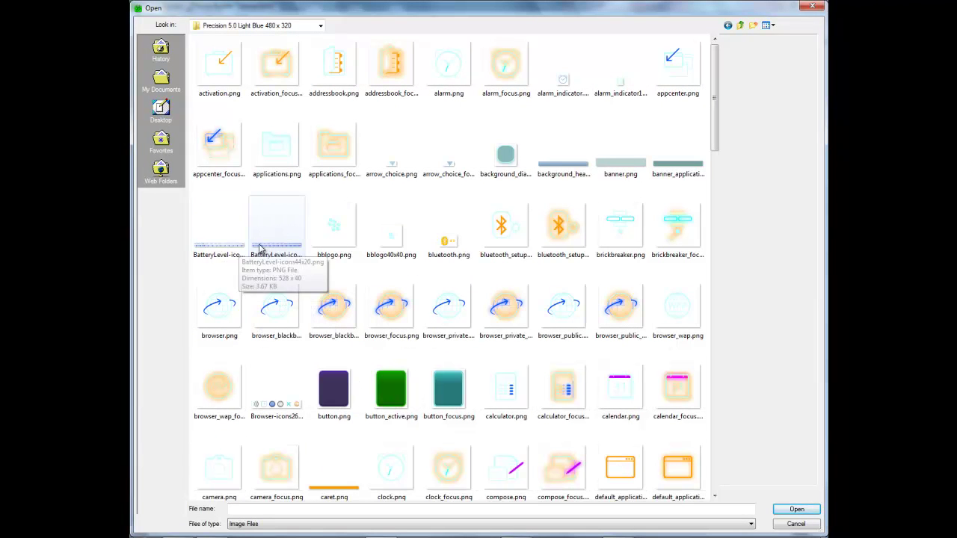
- Try the first BatteryLevel icon image as the homescreen banner's battery meter, and undo that change
double_click(220, 246)
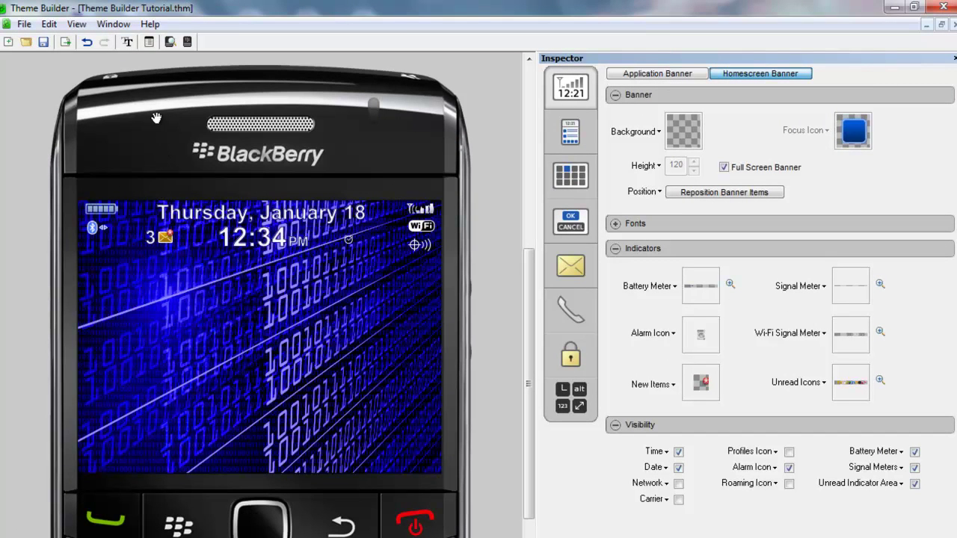
left_click(87, 43)
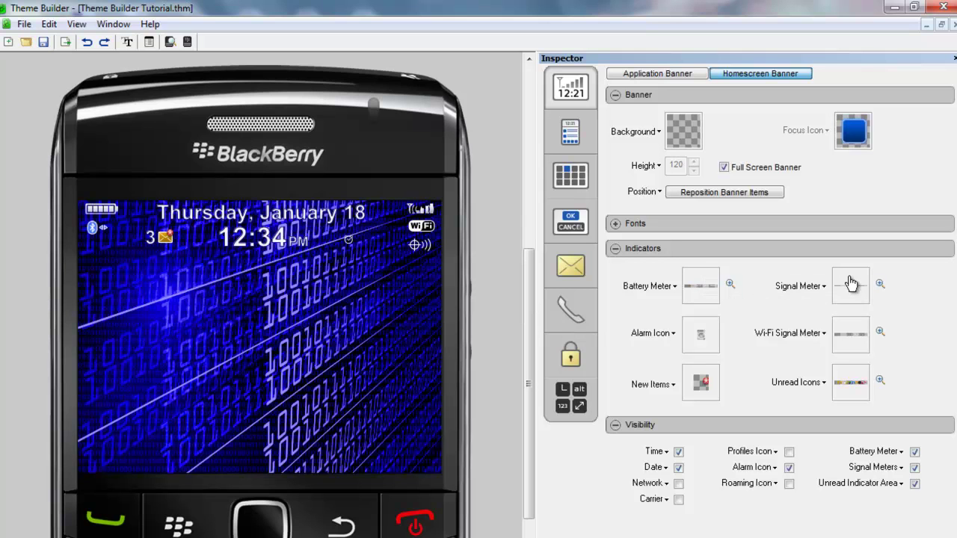
- Replace the homescreen banner's unread icons with the UnreadCount image from the Precision 5.0 Light Blue 480 x 320 folder
left_click(826, 383)
left_click(859, 403)
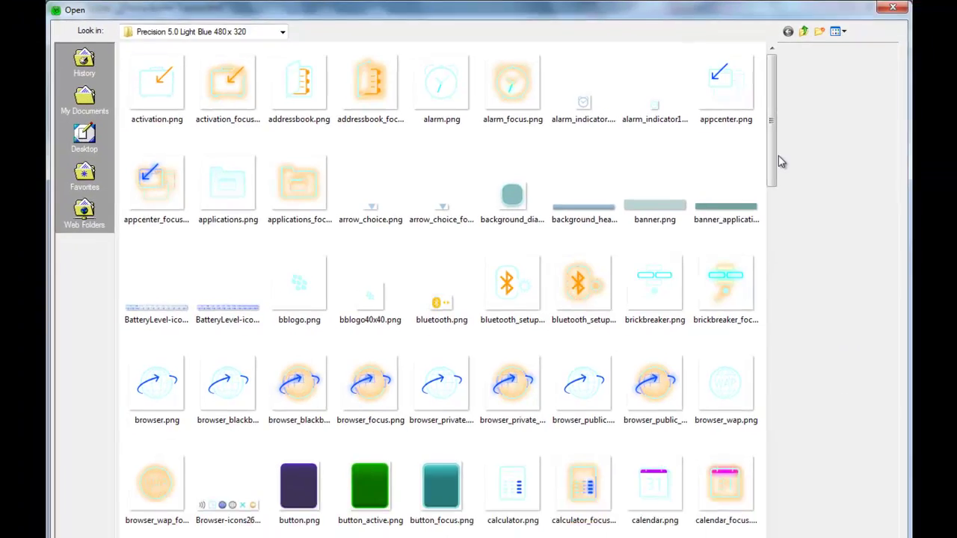
left_click_drag(807, 196, 802, 537)
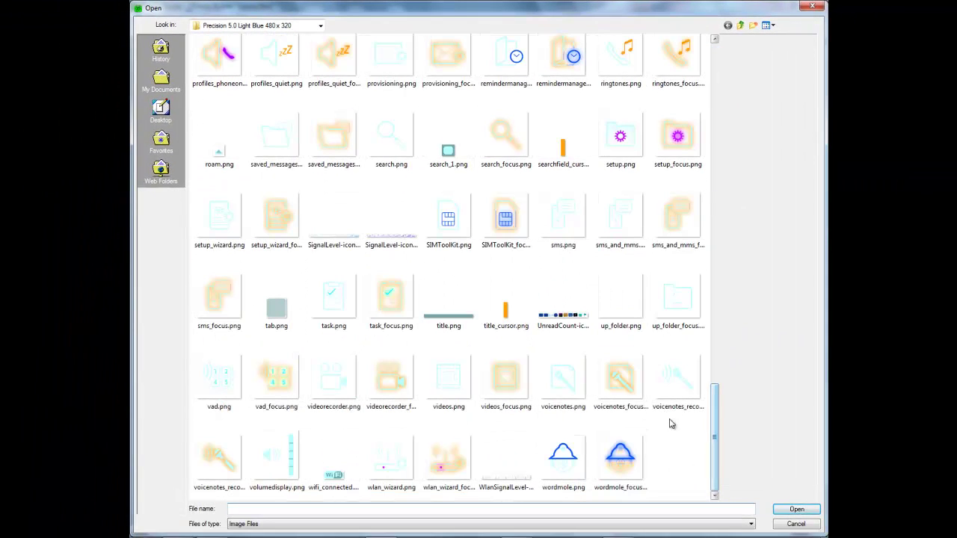
double_click(561, 321)
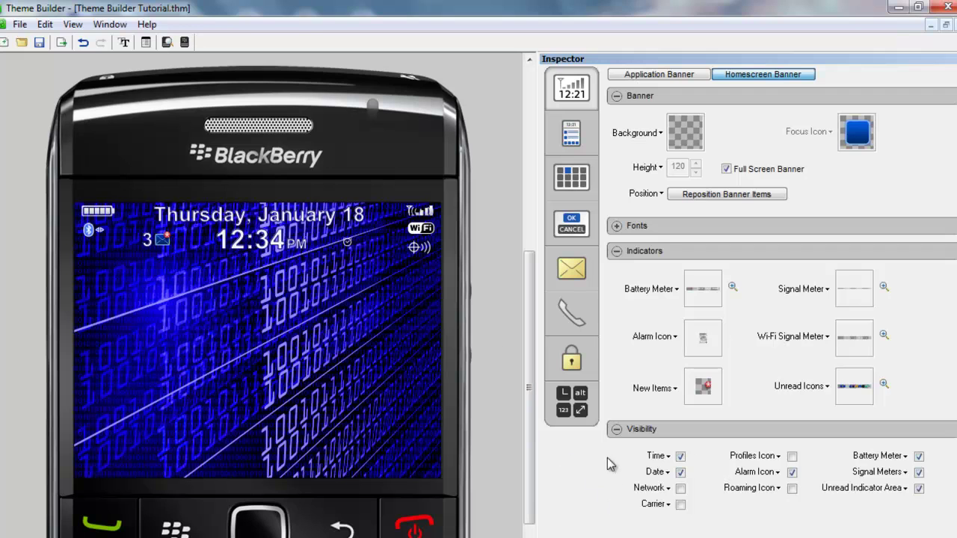
- Collapse the Visibility and Indicators settings, check the unread icon on the application banner, and return to the Homescreen Banner settings
left_click(617, 431)
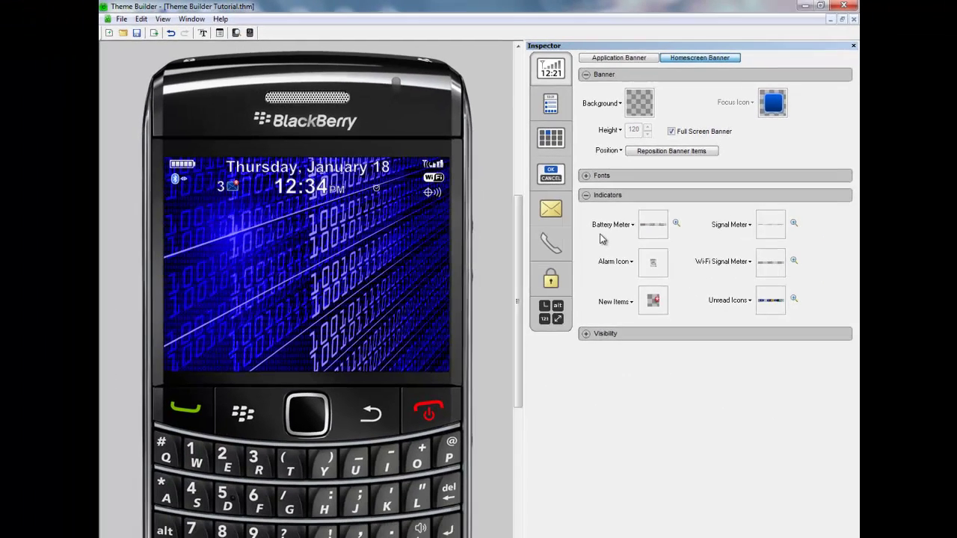
left_click(617, 251)
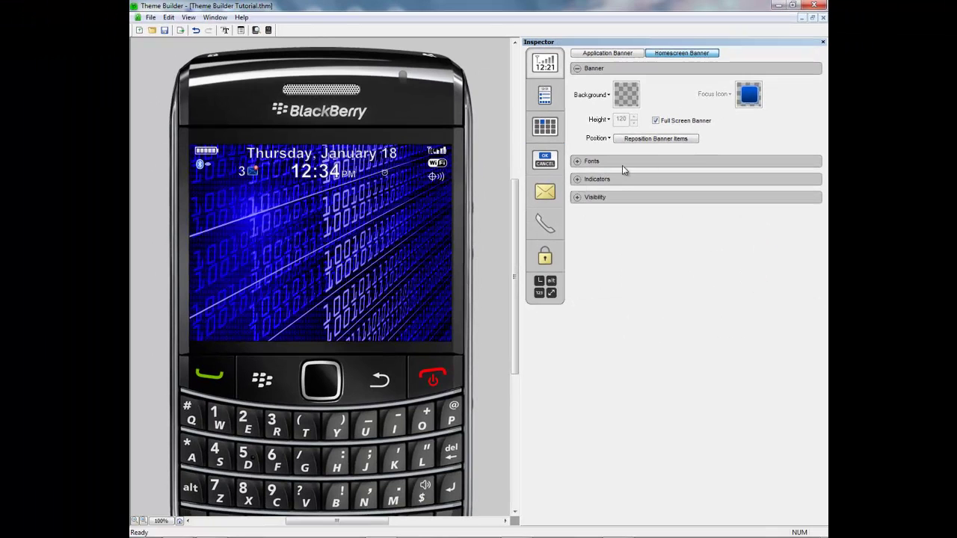
left_click(590, 53)
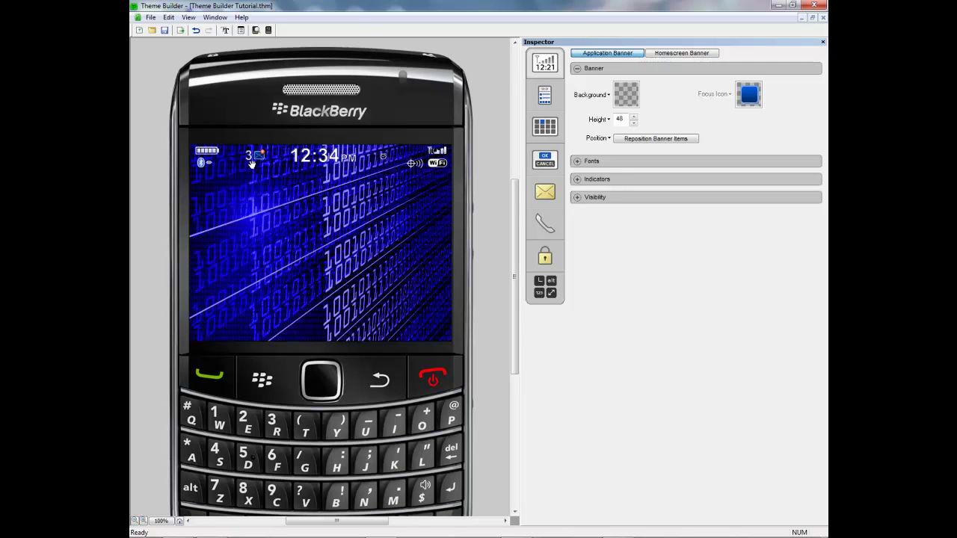
left_click(686, 54)
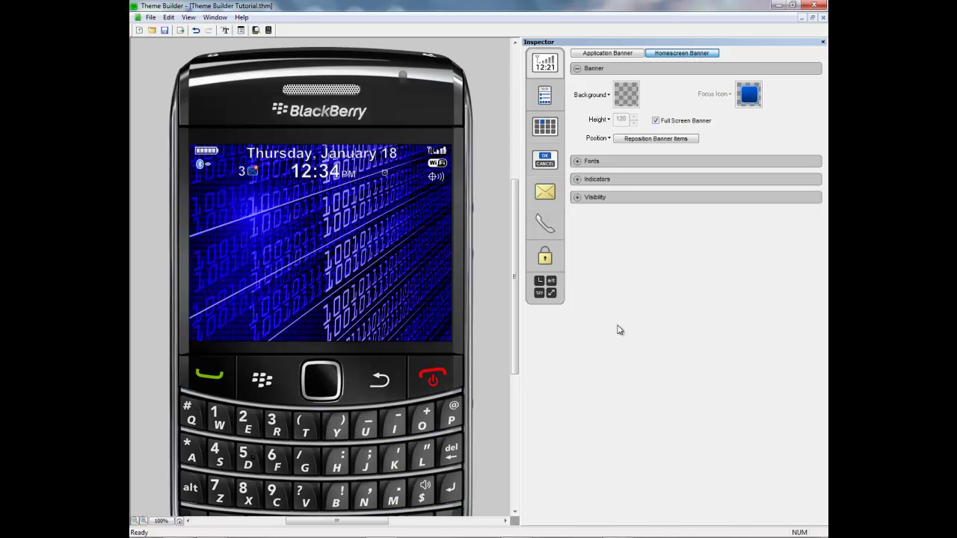